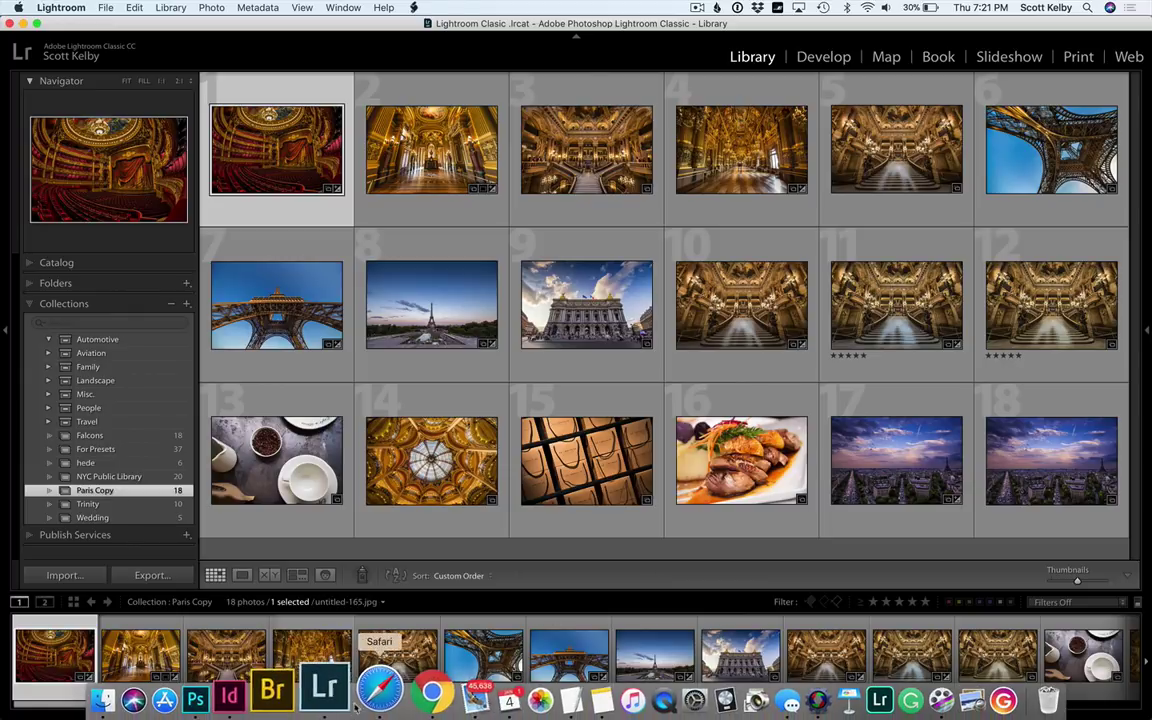
Switch briefly to the web browser, then return to Lightroom
click(402, 690)
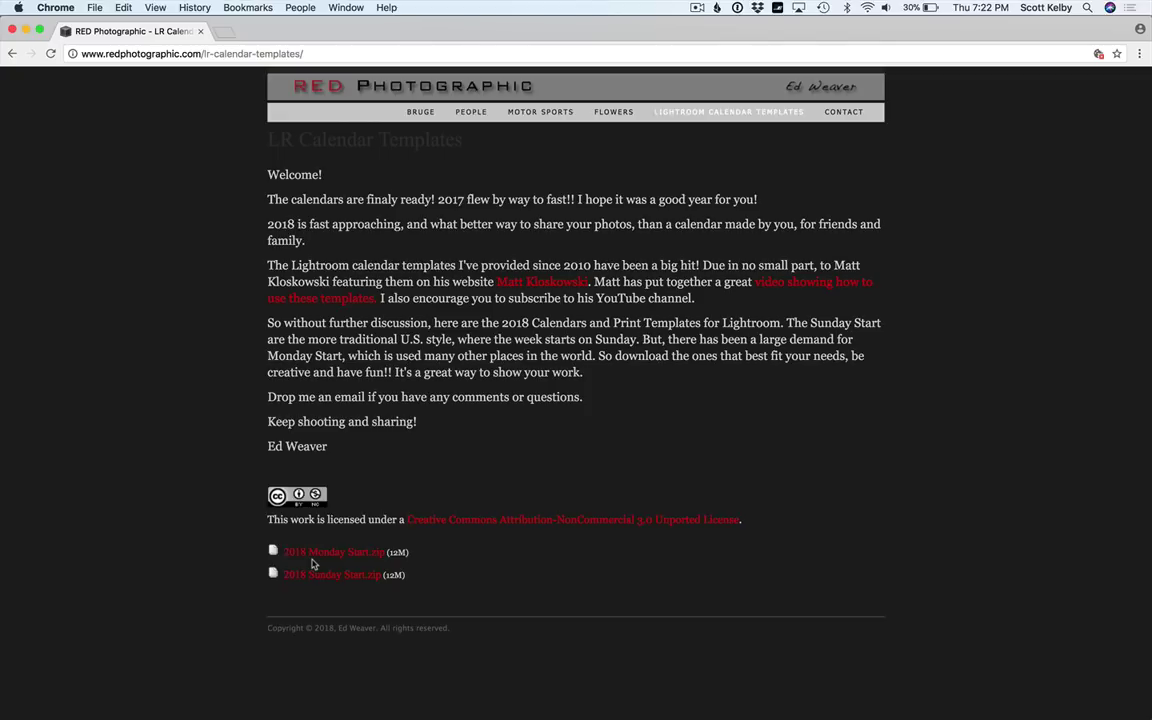
mouse_move(200, 712)
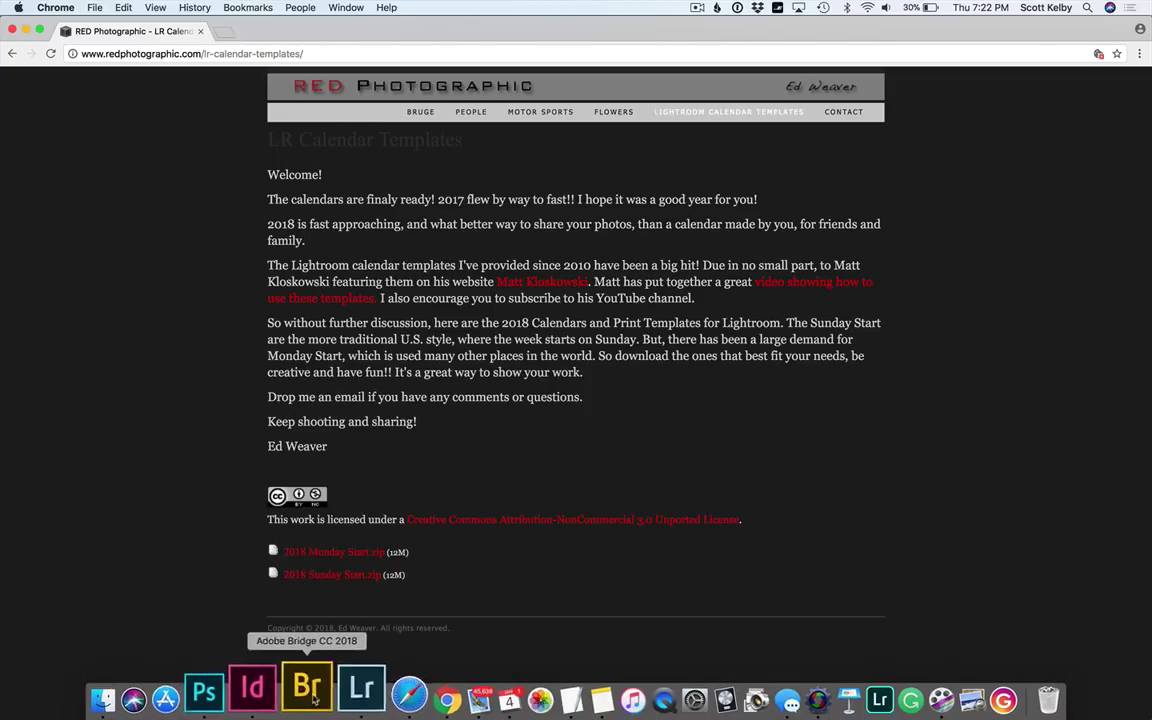
click(345, 690)
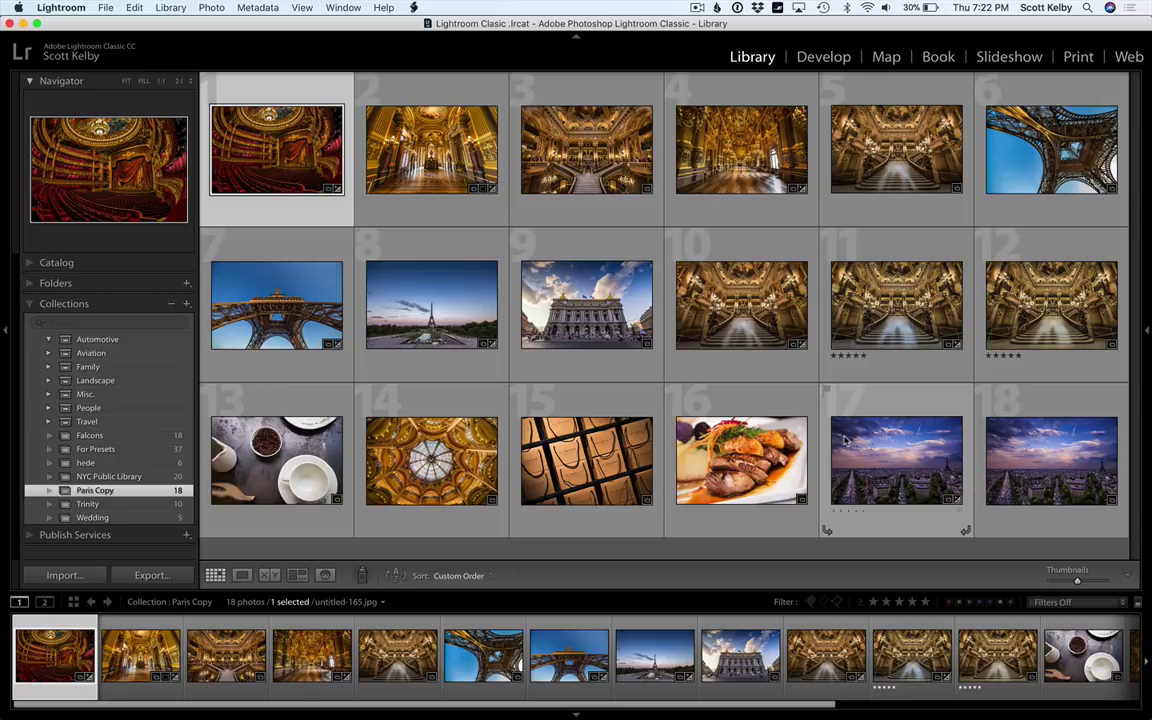
Import the twelve pages from 18 Sunday Large jpg into the Paris Copy collection
click(60, 575)
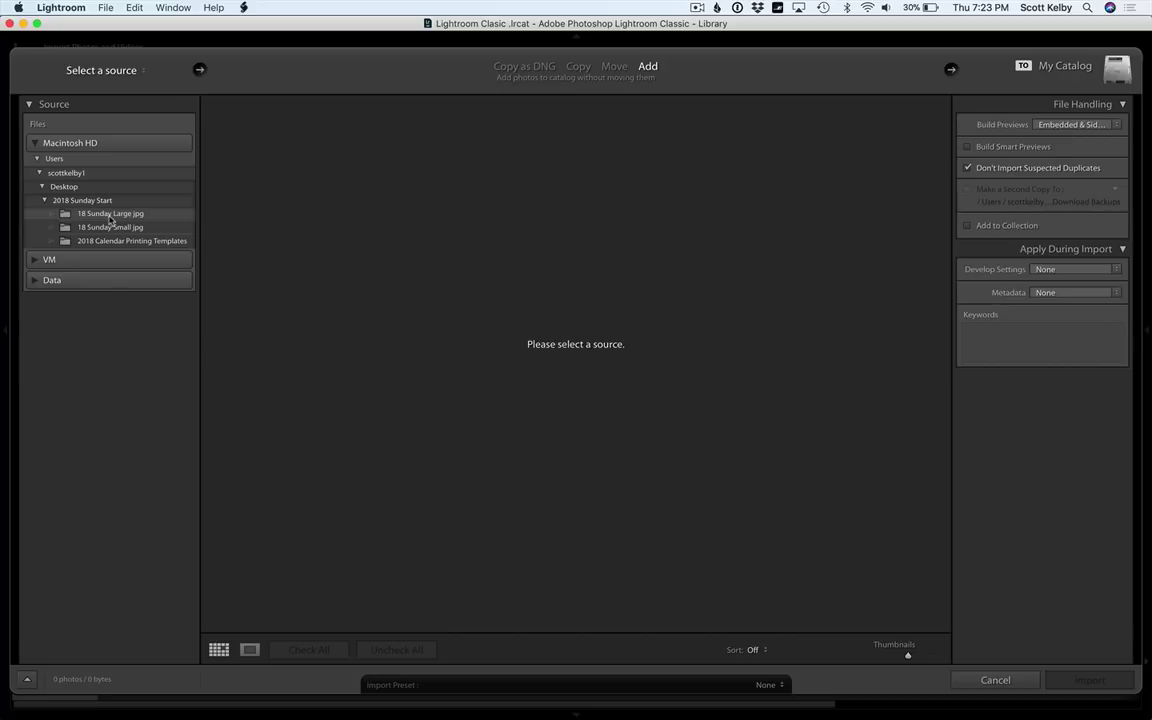
click(110, 216)
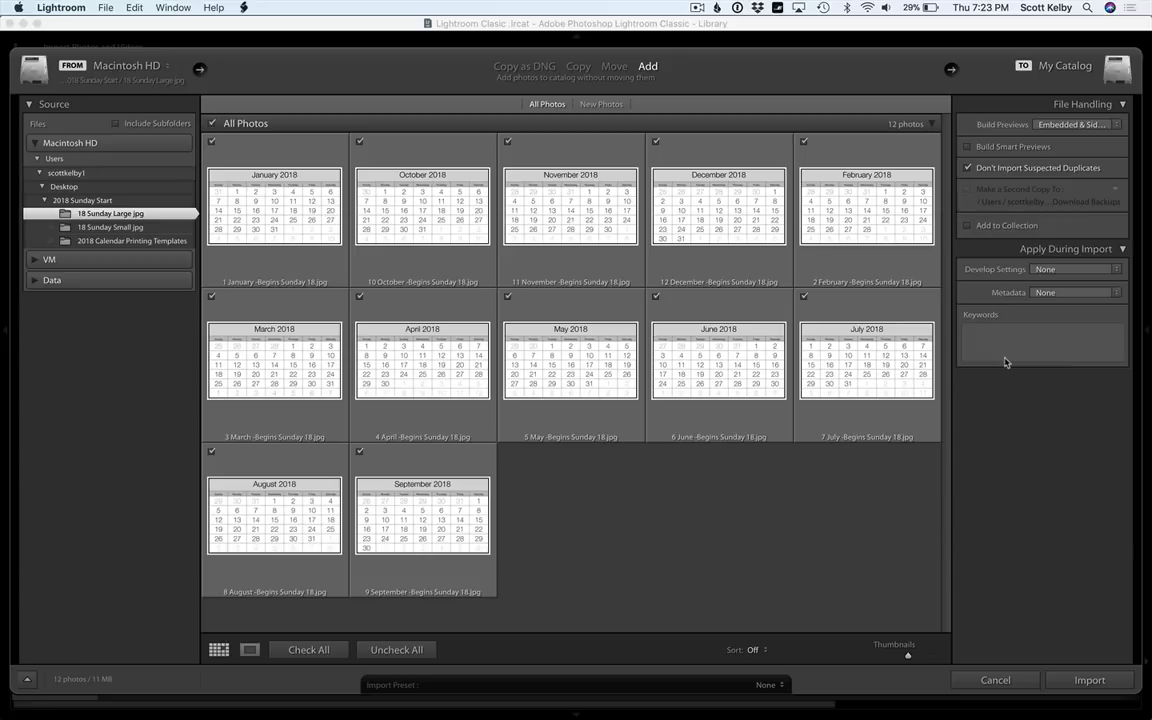
click(968, 226)
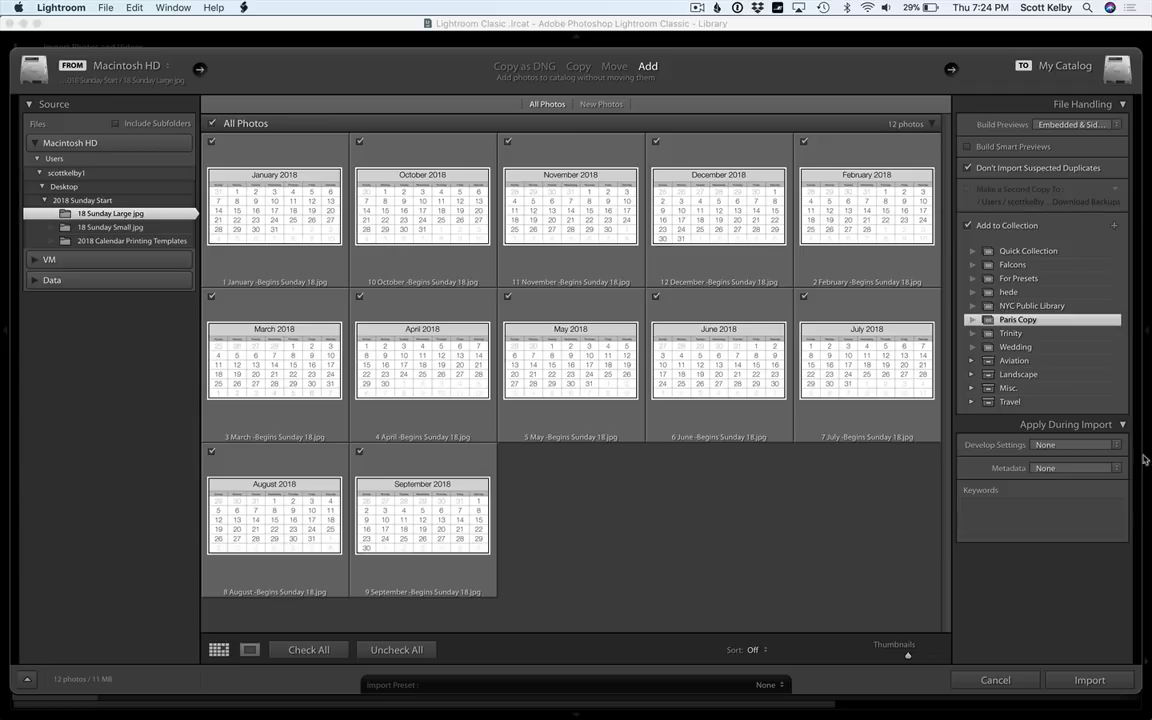
click(1090, 680)
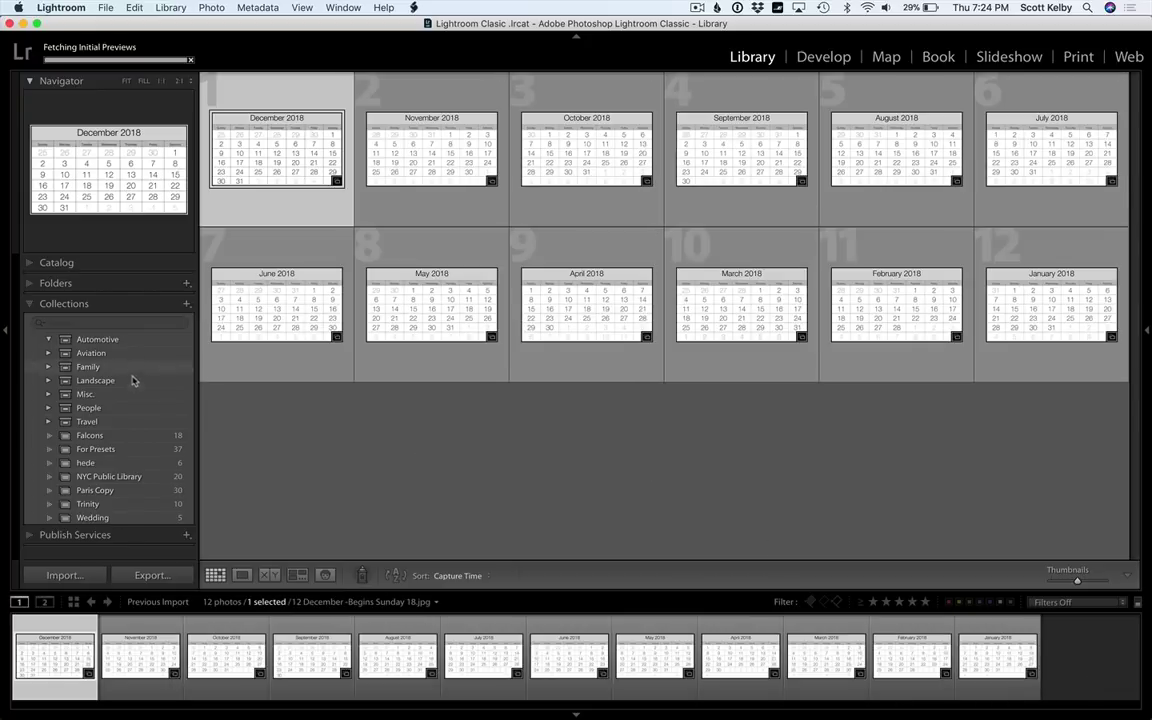
click(120, 490)
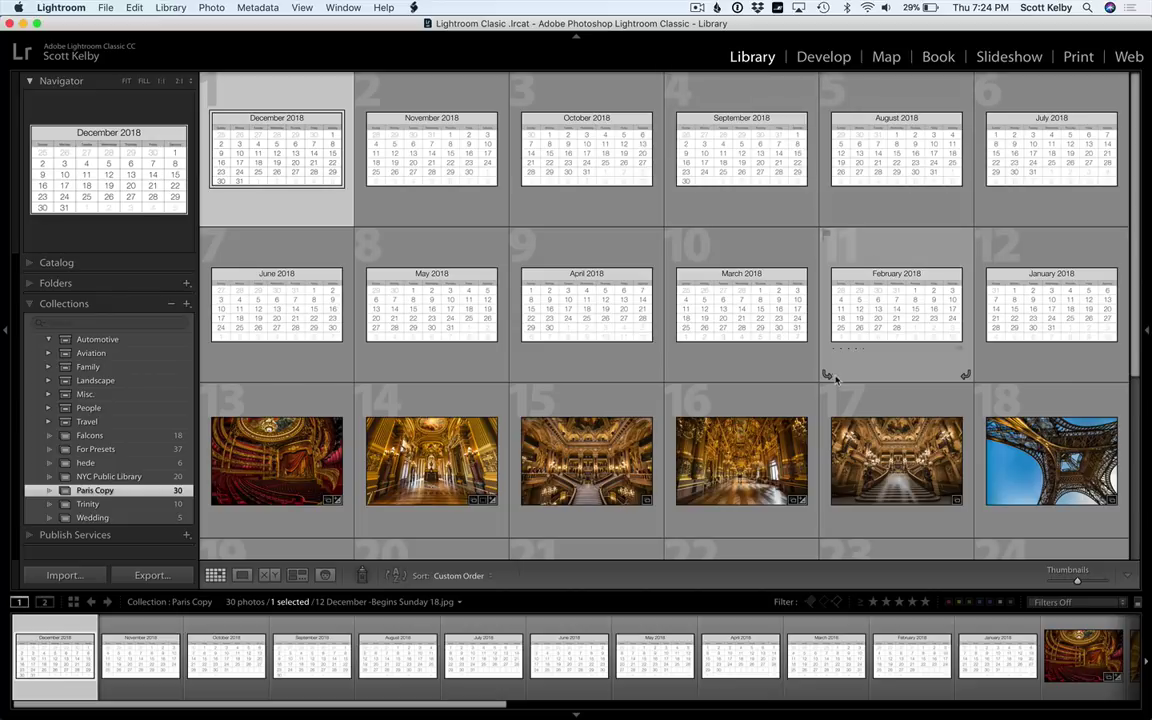
scroll(836, 378, down, 5)
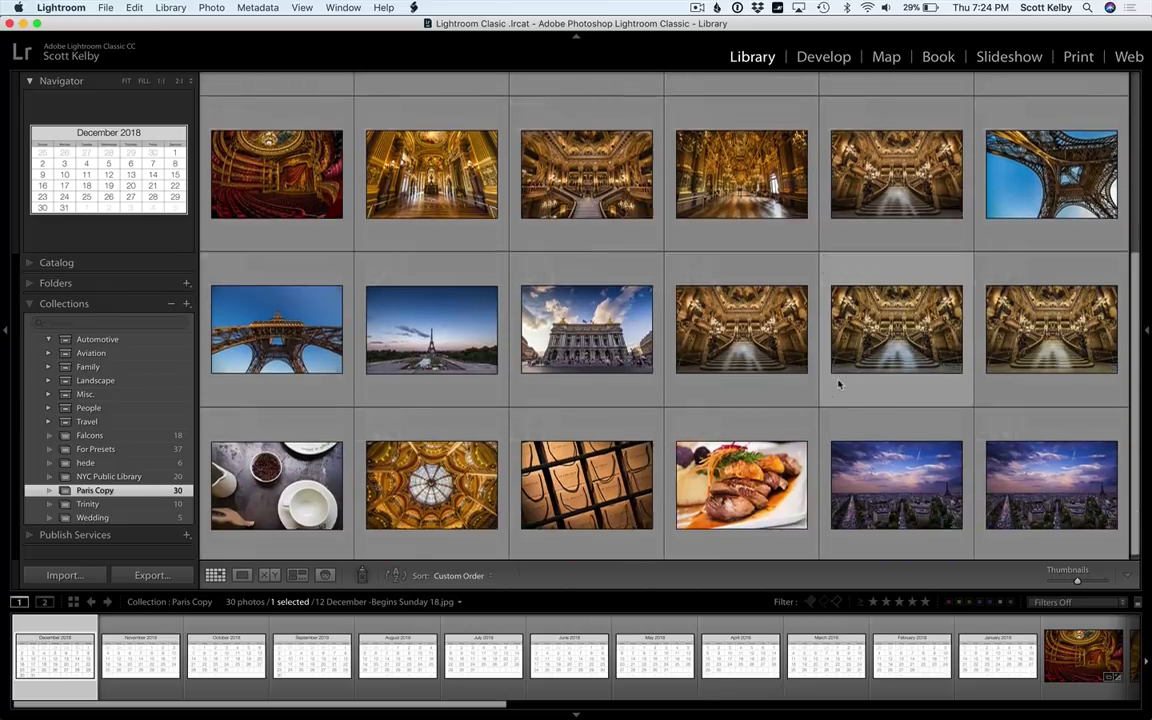
scroll(838, 383, up, 4)
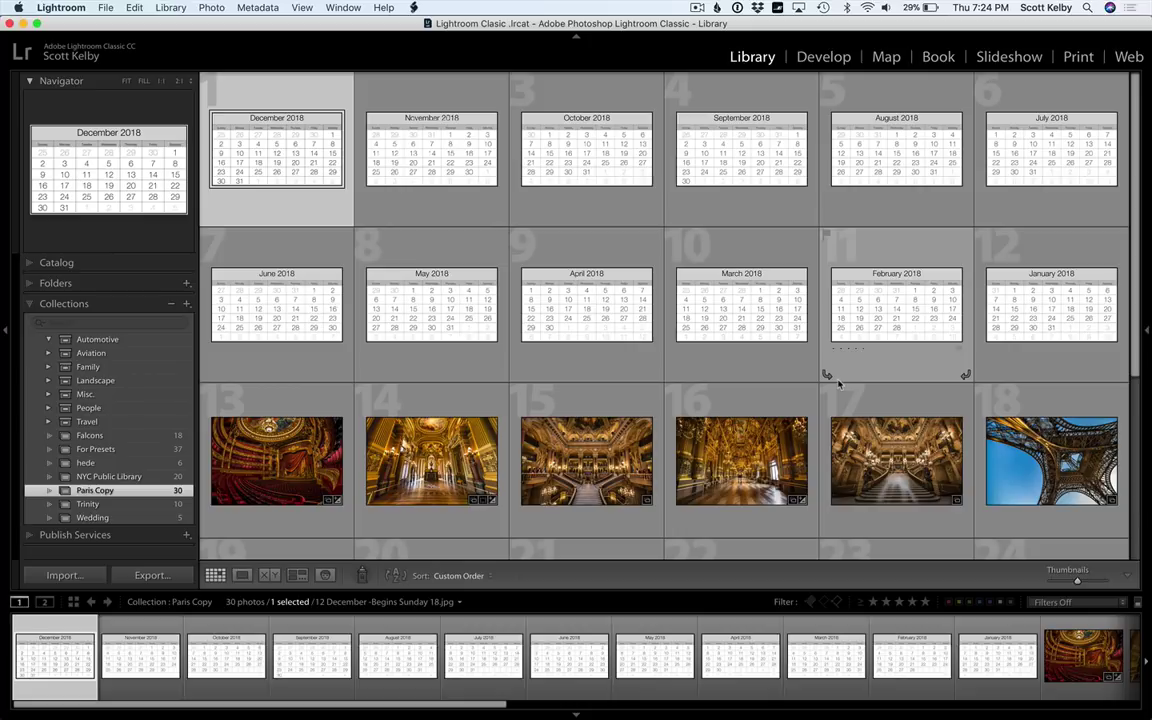
click(1078, 57)
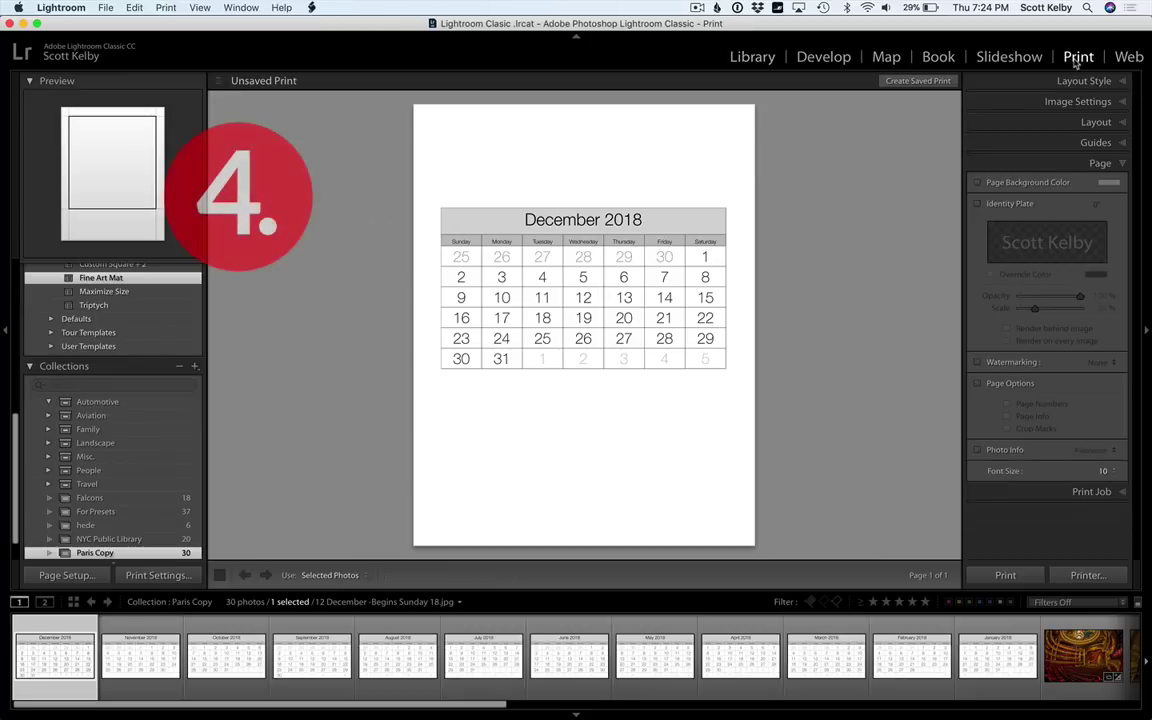
Create a Calendar folder under User Templates and begin importing templates into it
right_click(107, 347)
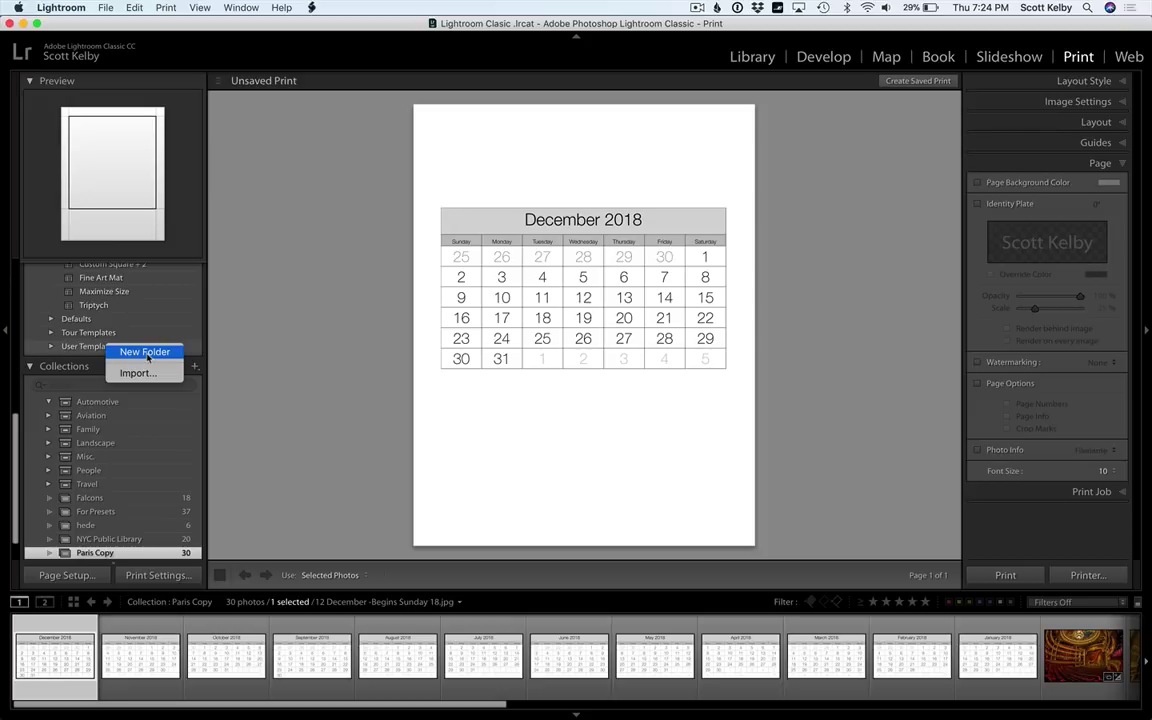
click(146, 353)
text(Cale)
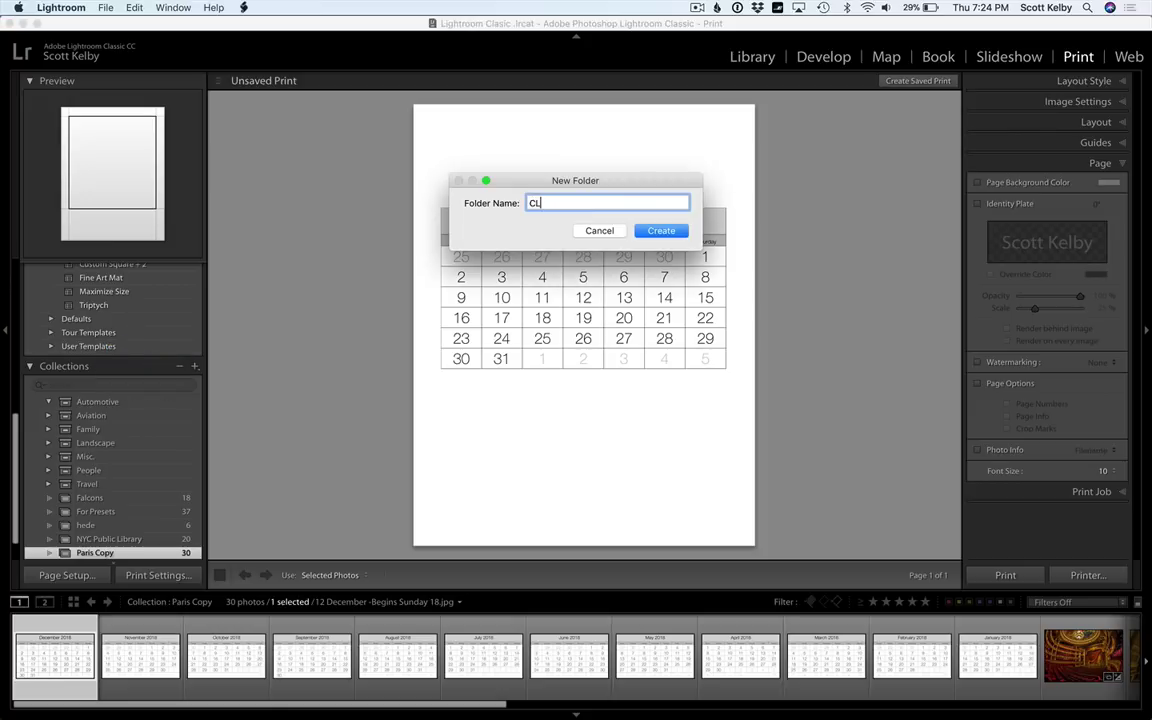
key(BackSpace)
key(BackSpace)
key(BackSpace)
text(alendar)
click(674, 232)
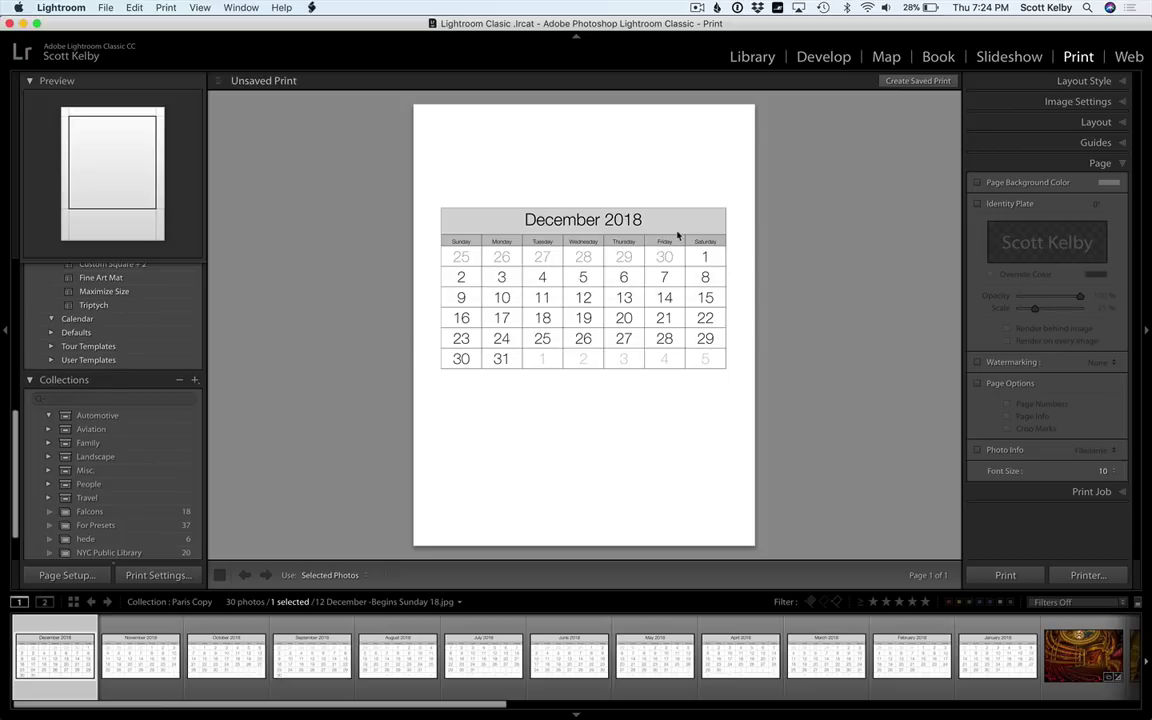
right_click(114, 323)
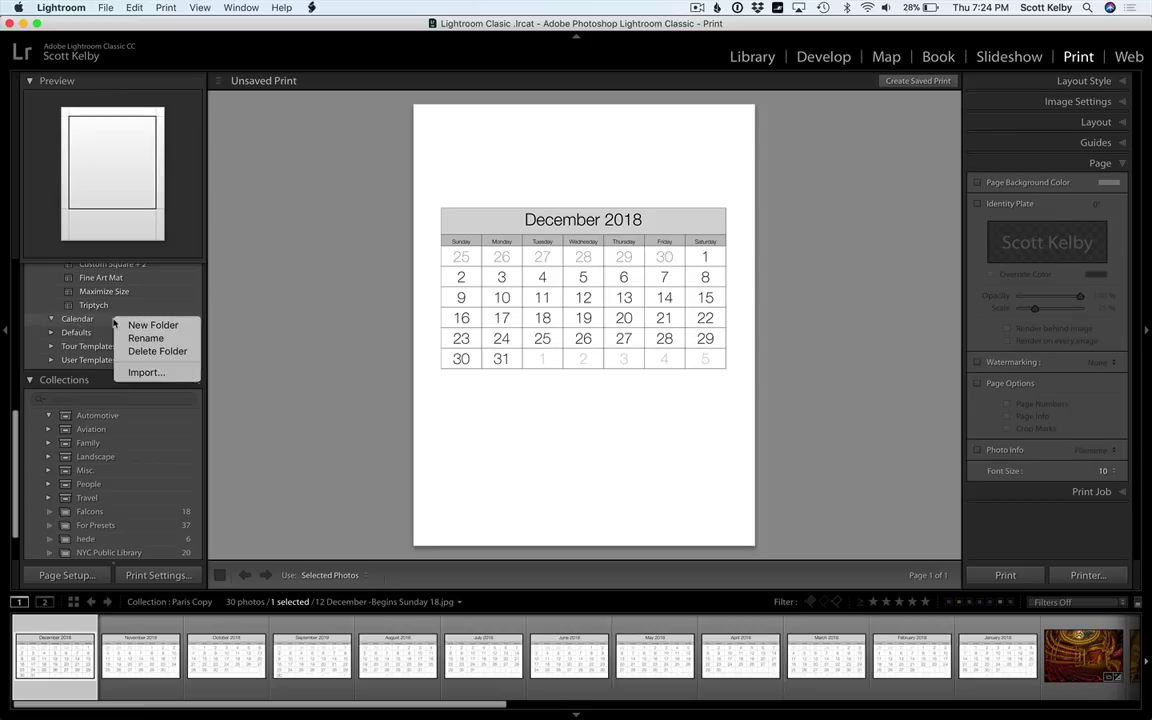
click(140, 372)
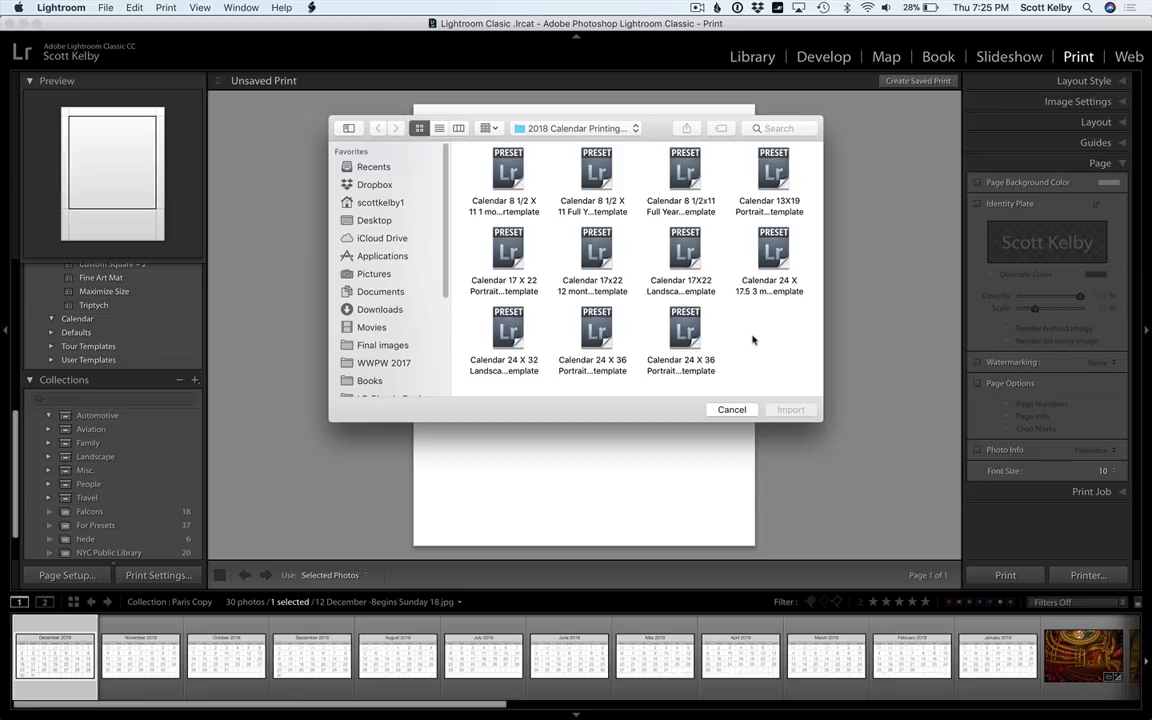
Import the 8 1/2 X 11 1 month template into Calendar and apply its two-cell layout
click(502, 168)
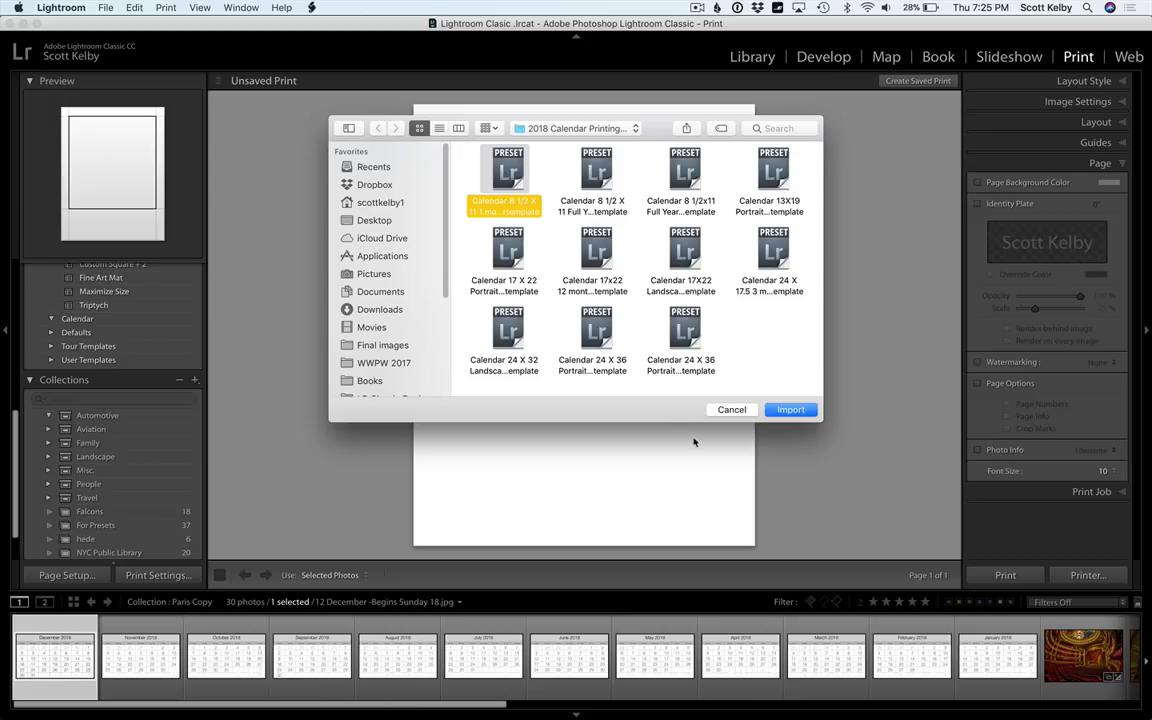
click(791, 409)
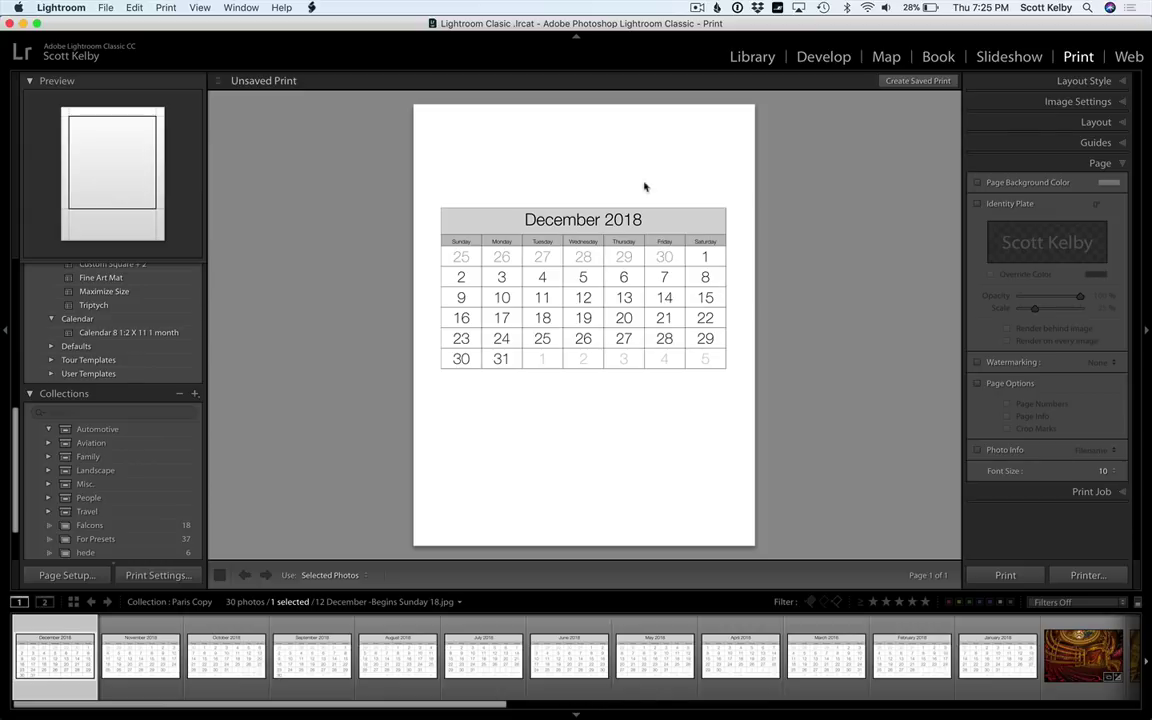
click(140, 332)
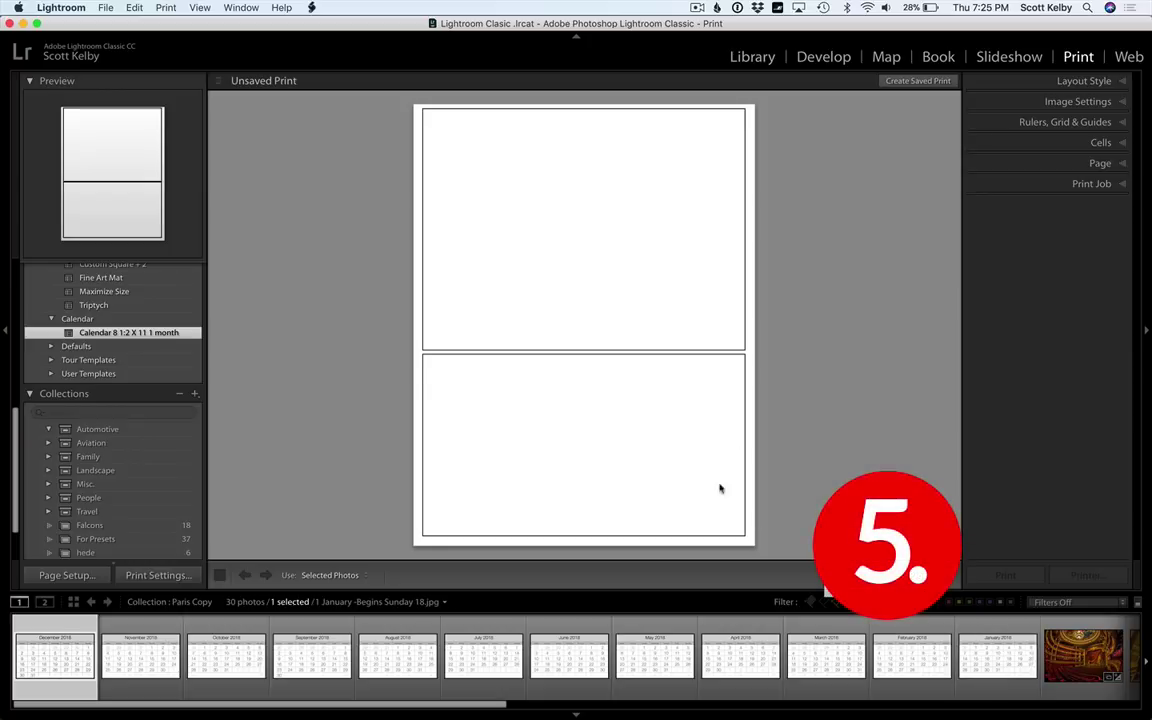
Place the January 2018 page in the bottom cell and an Opera interior photo on top
drag(720, 488, 689, 458)
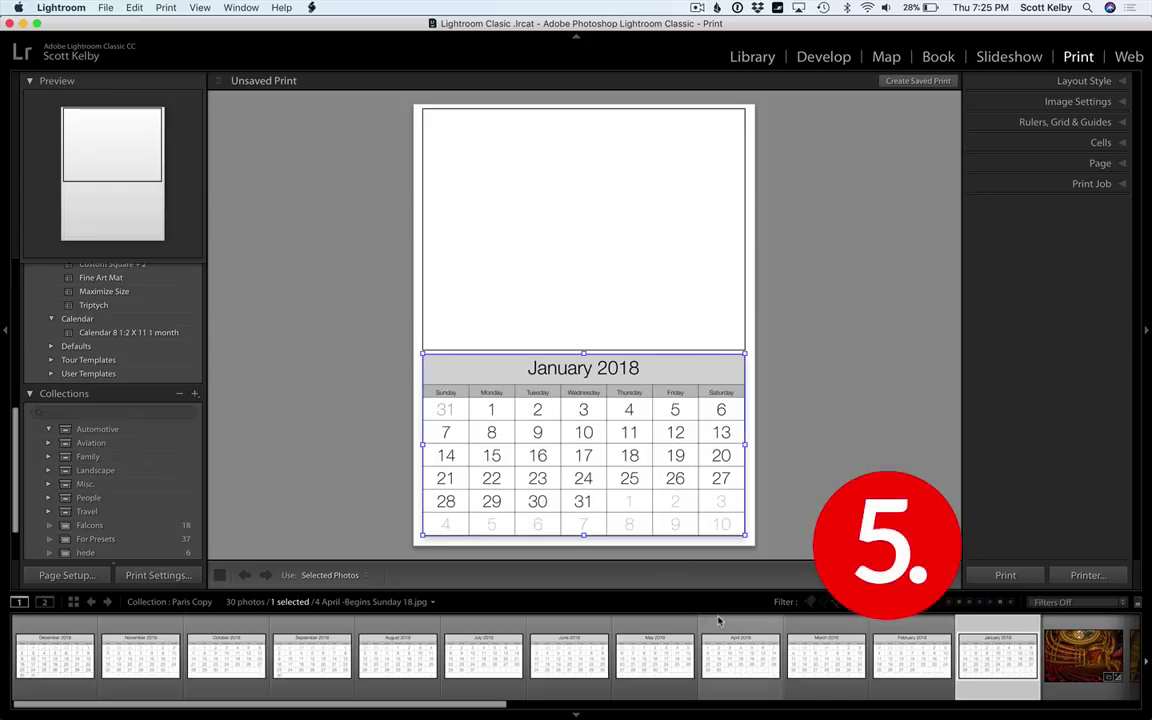
scroll(718, 621, right, 5)
key(Right)
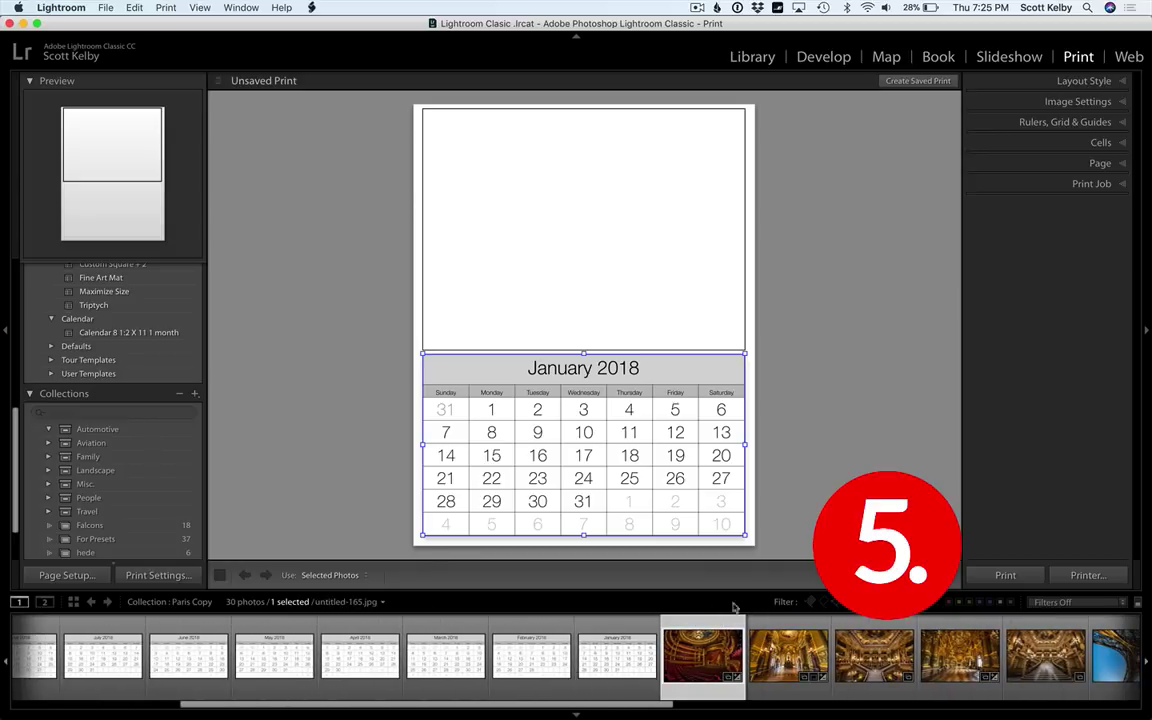
drag(705, 655, 665, 302)
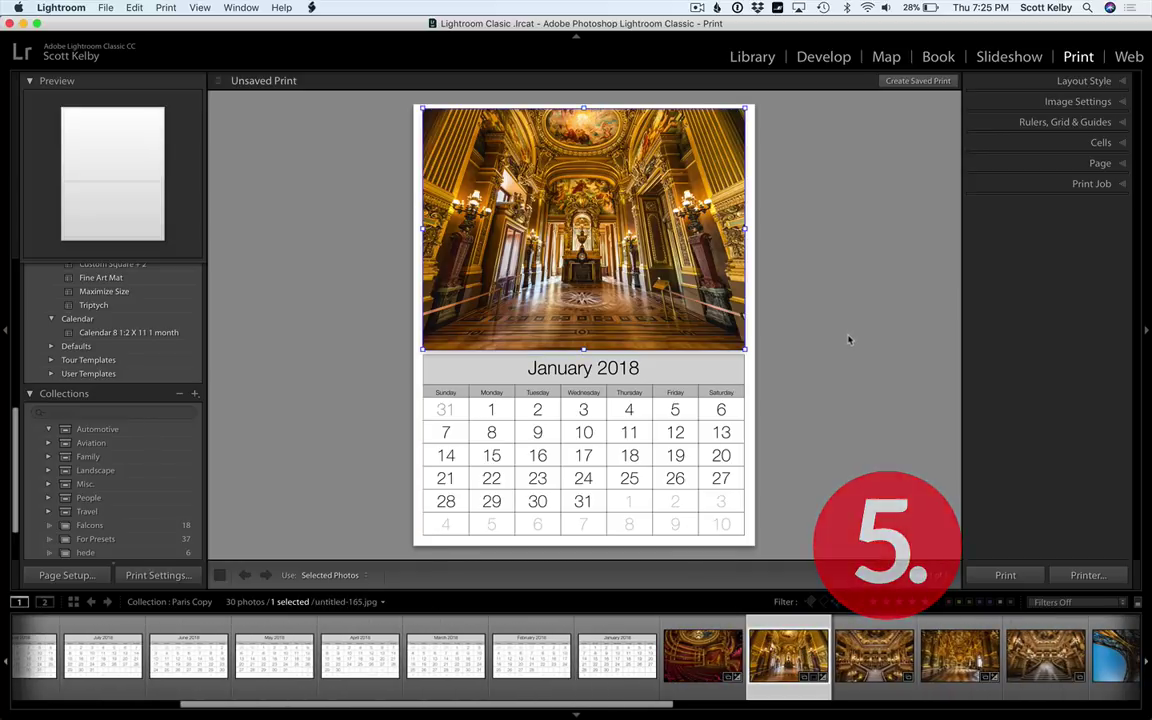
click(848, 340)
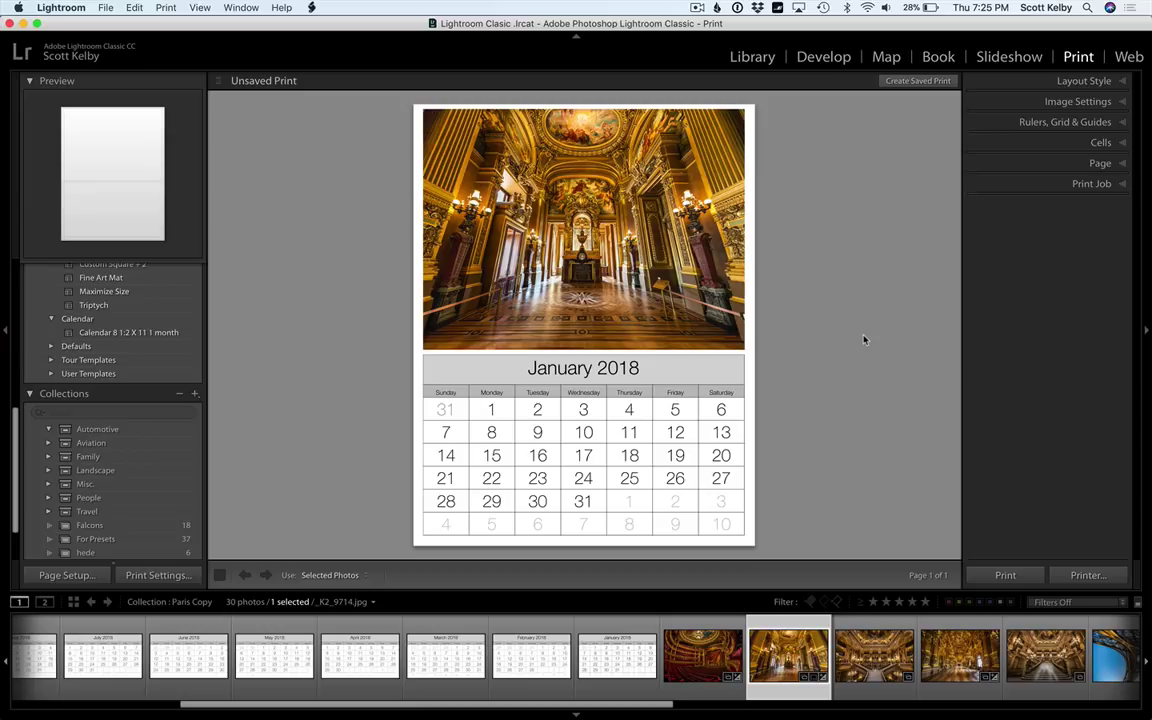
Set the Print Job output destination to JPEG File
click(1020, 184)
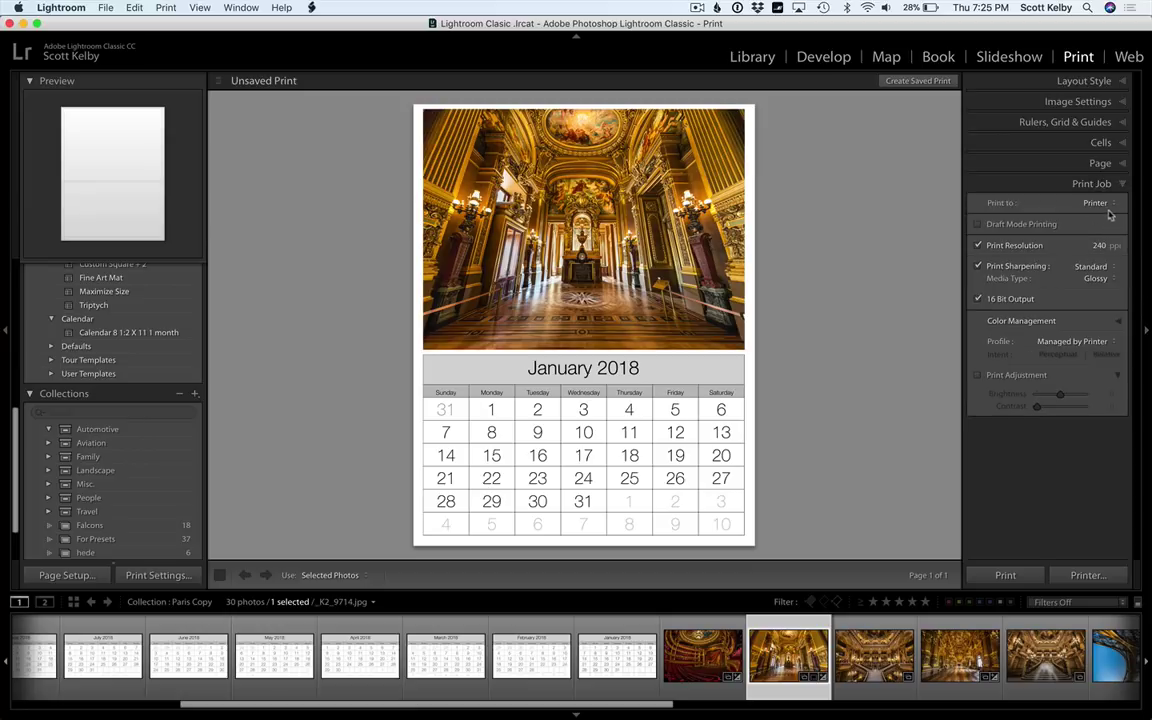
click(1107, 210)
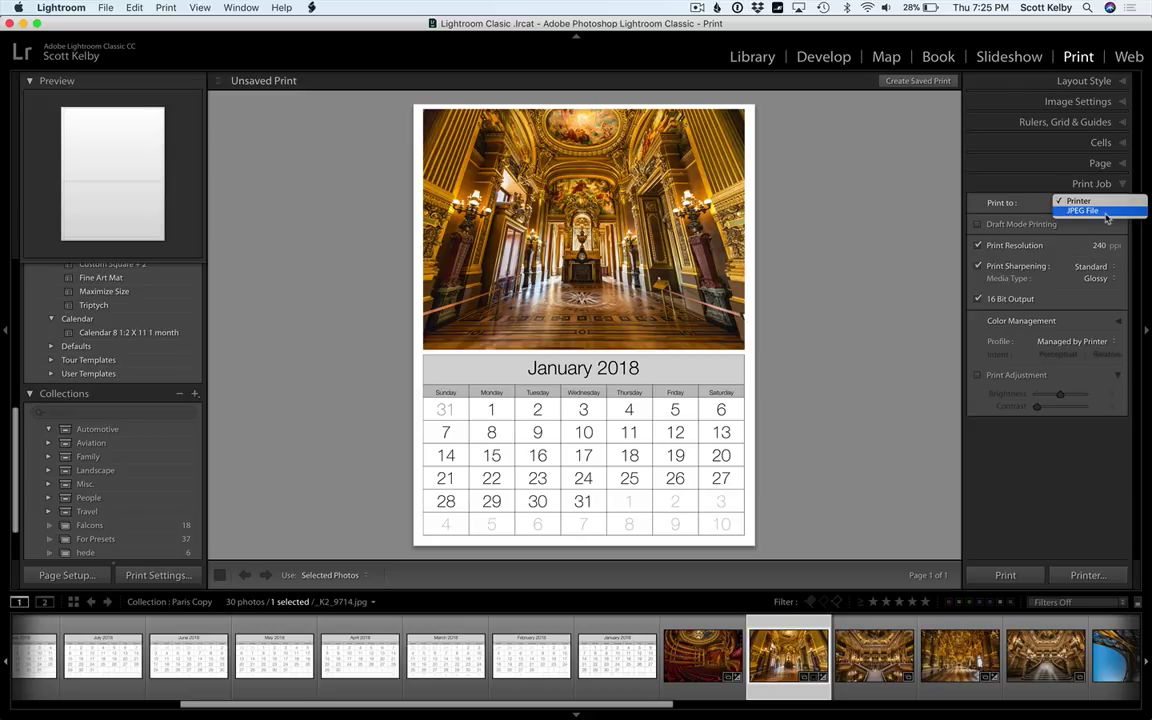
click(1105, 212)
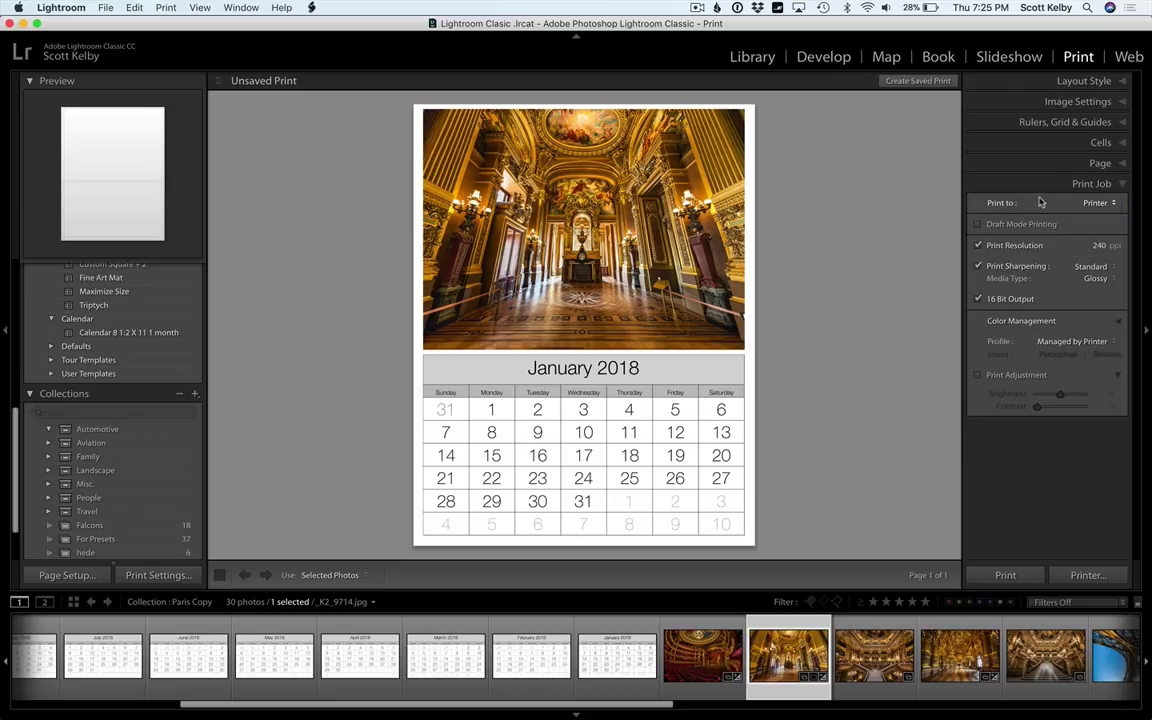
click(1094, 206)
click(1094, 203)
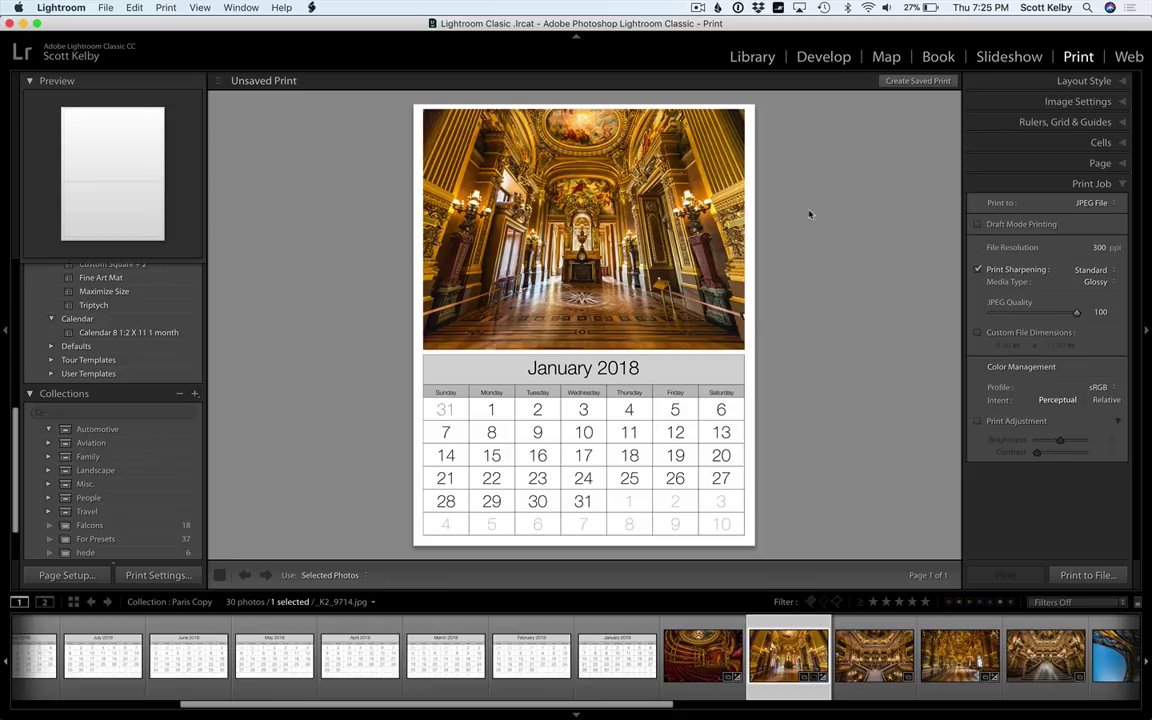
Tint the January calendar gold with split-toning highlights hue 56, saturation 57, then return to Print
click(707, 378)
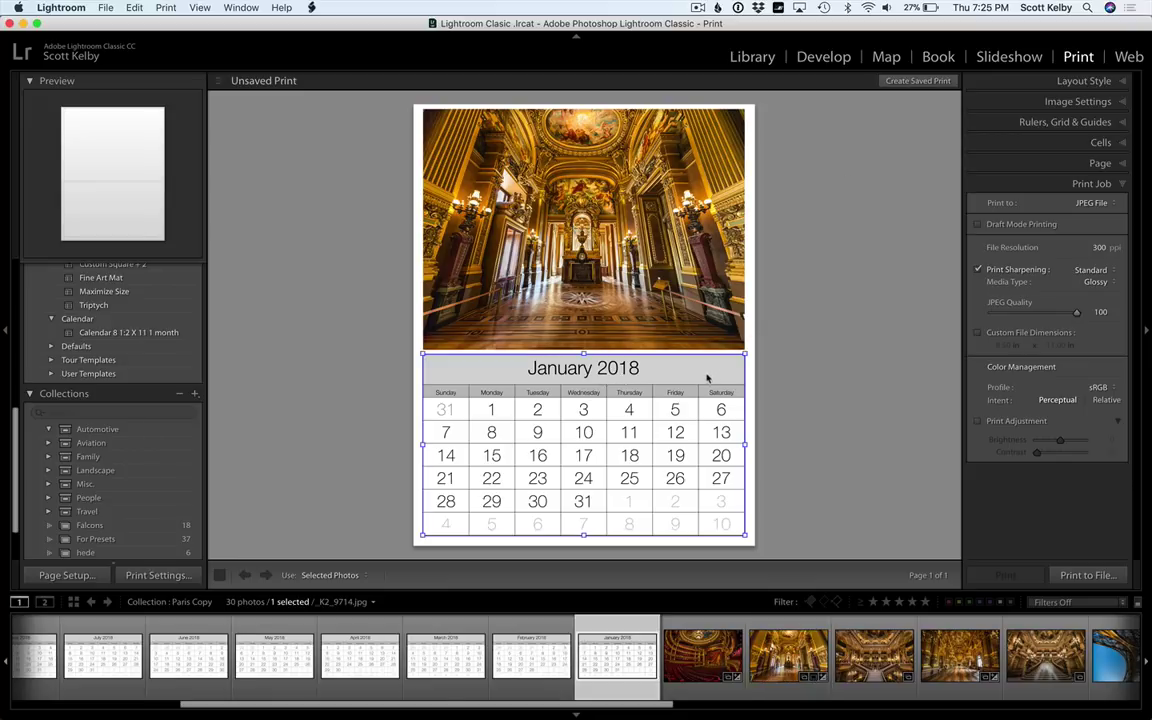
click(822, 57)
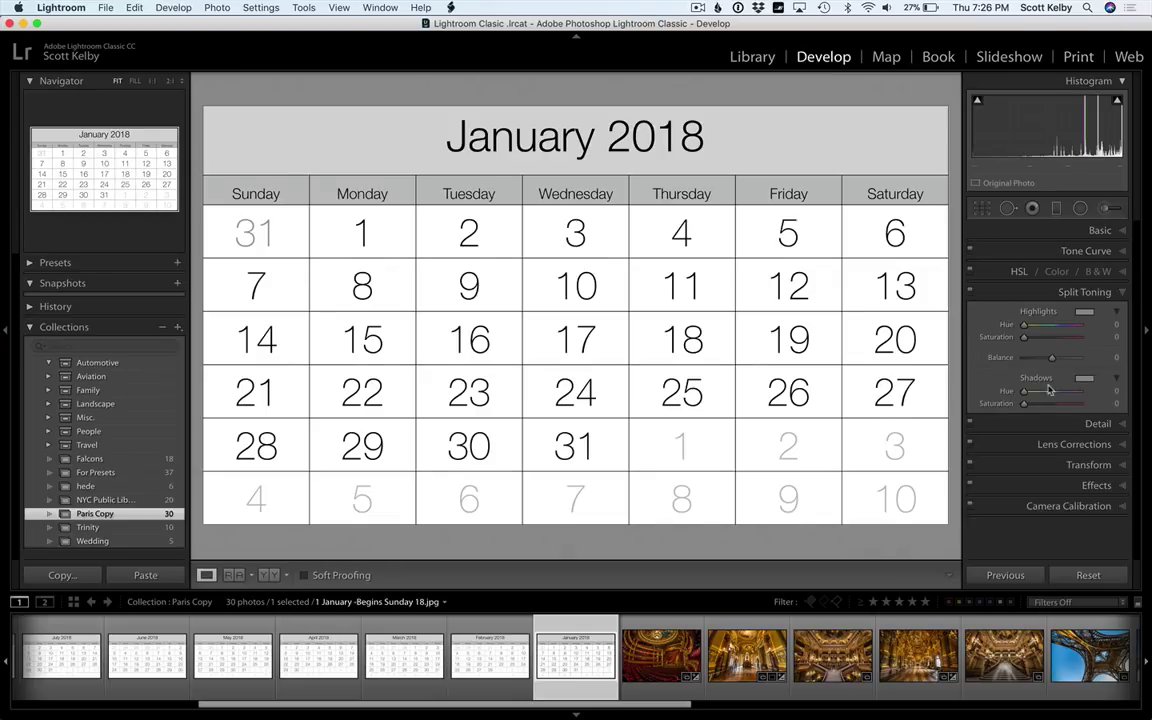
drag(1025, 328, 1060, 346)
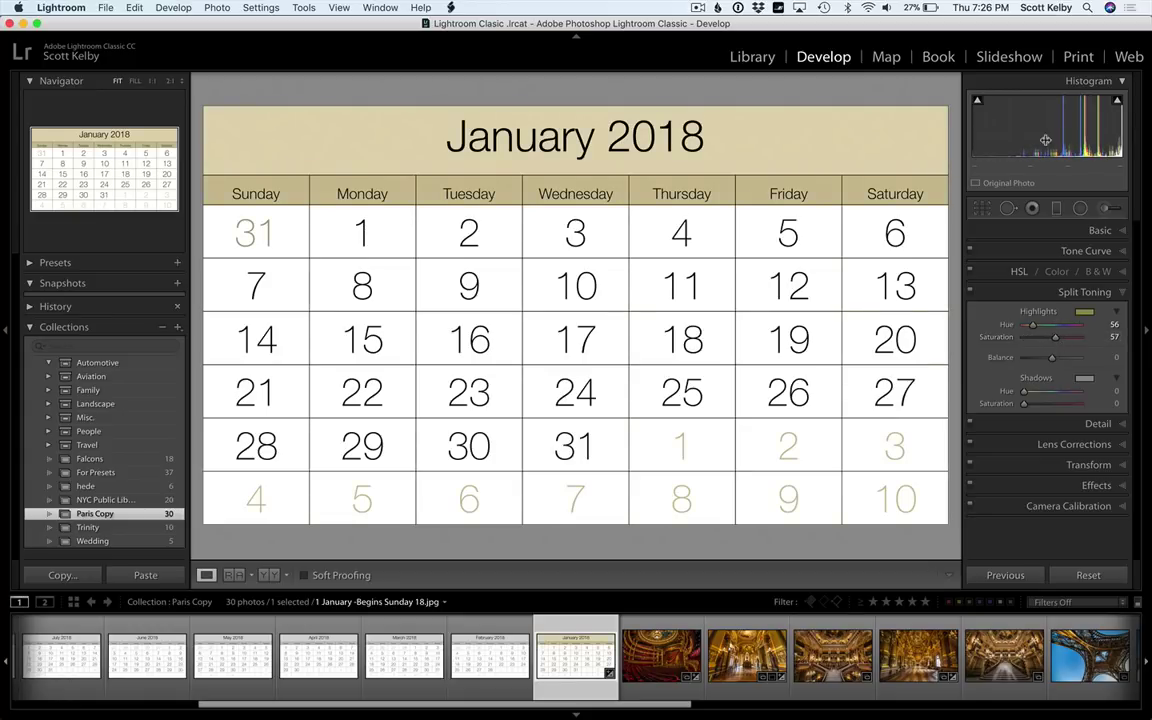
click(1074, 58)
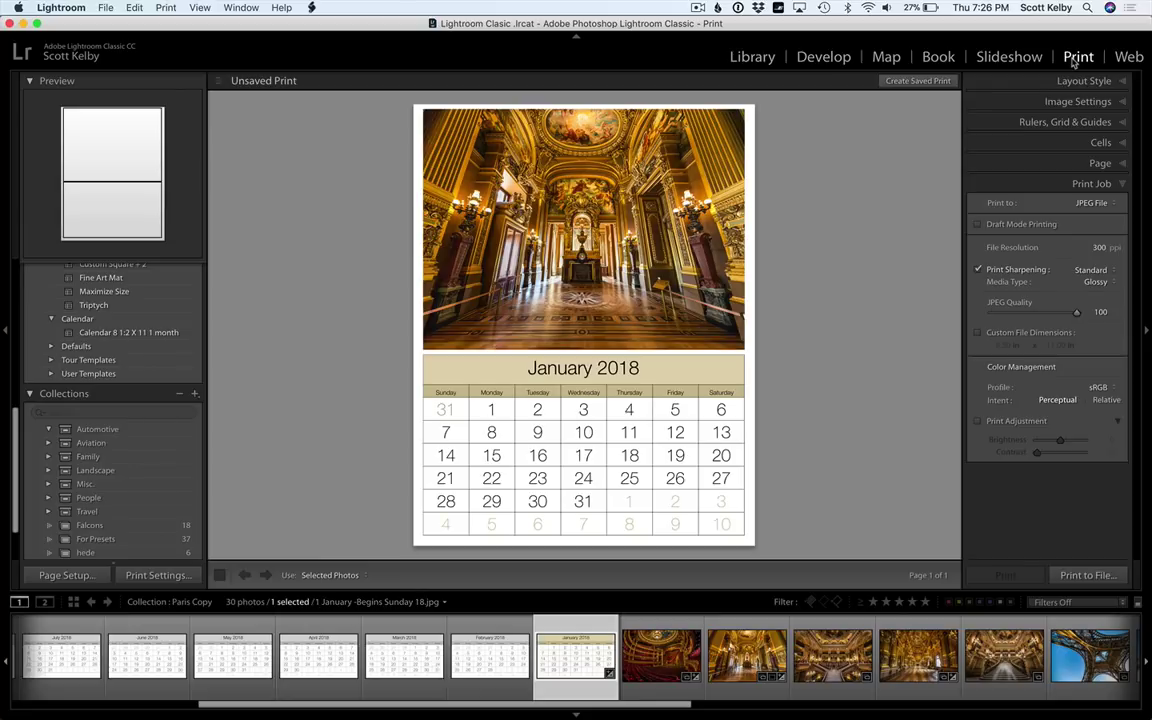